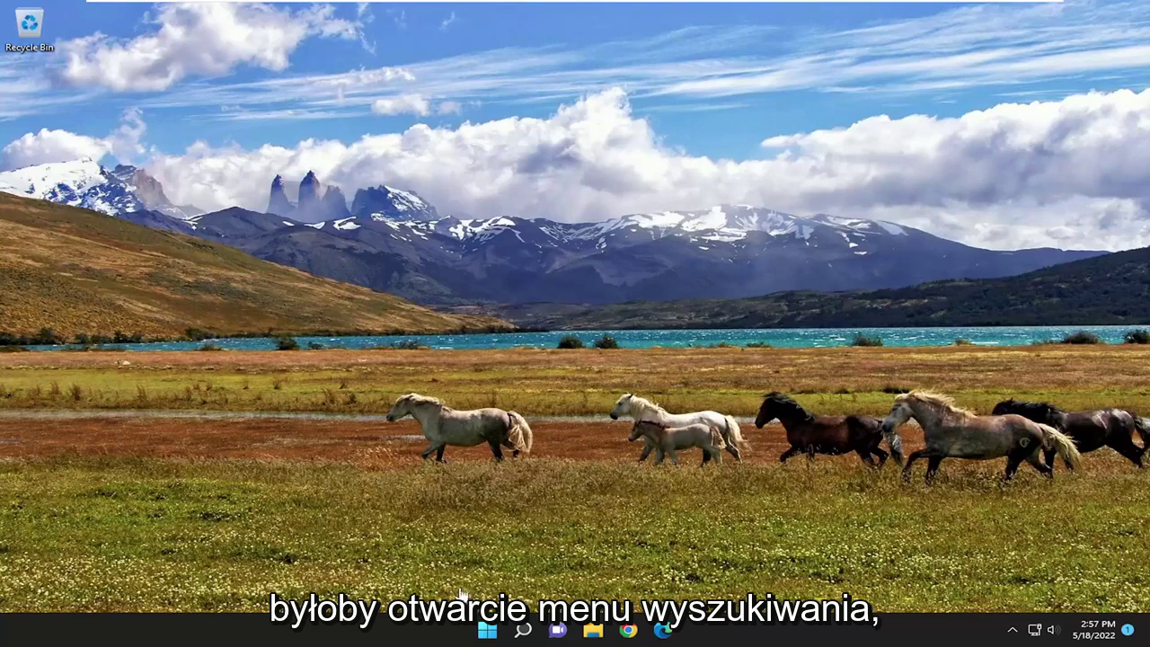
Find 'settings' in Windows search and launch the Settings app
click(522, 631)
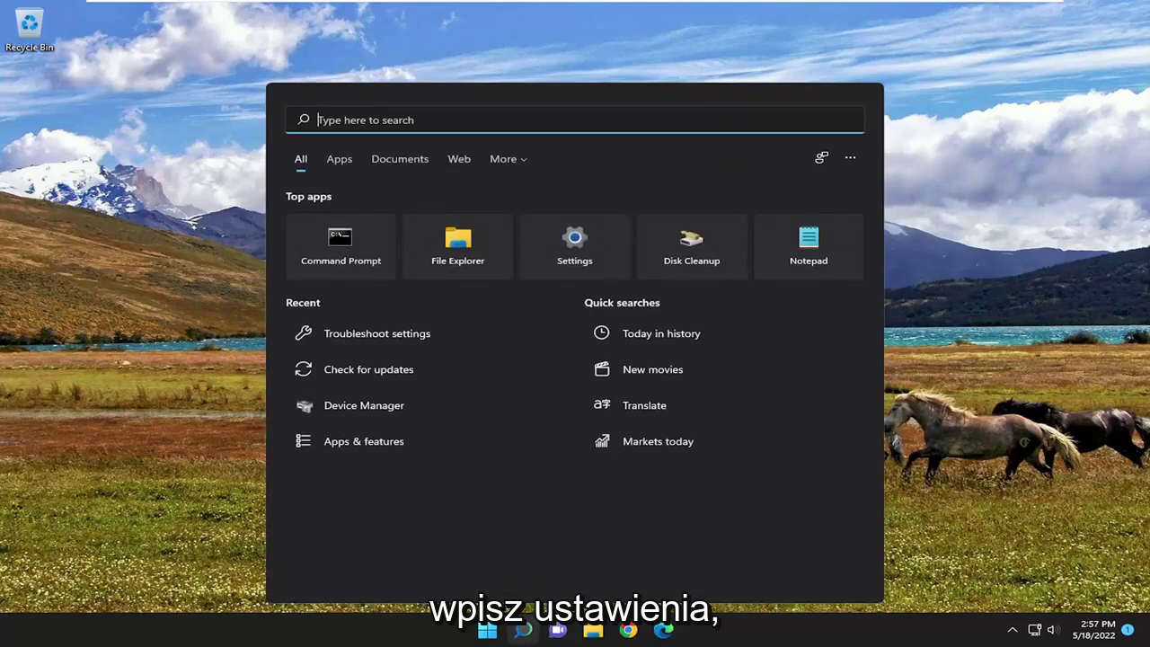
text(settings)
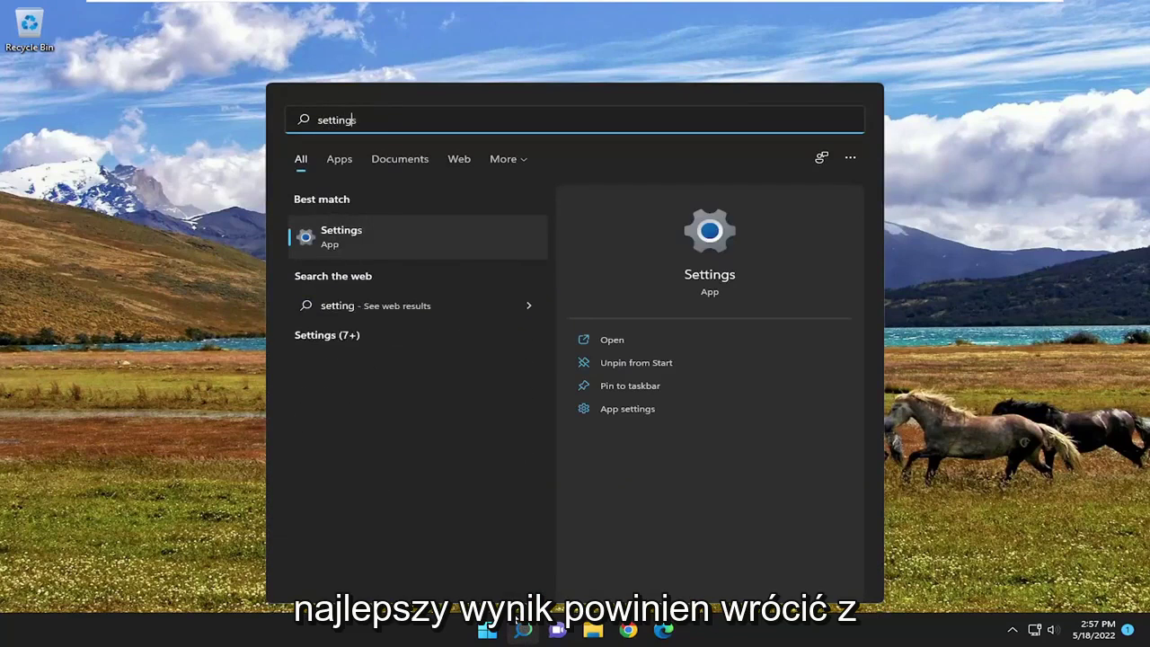
click(438, 254)
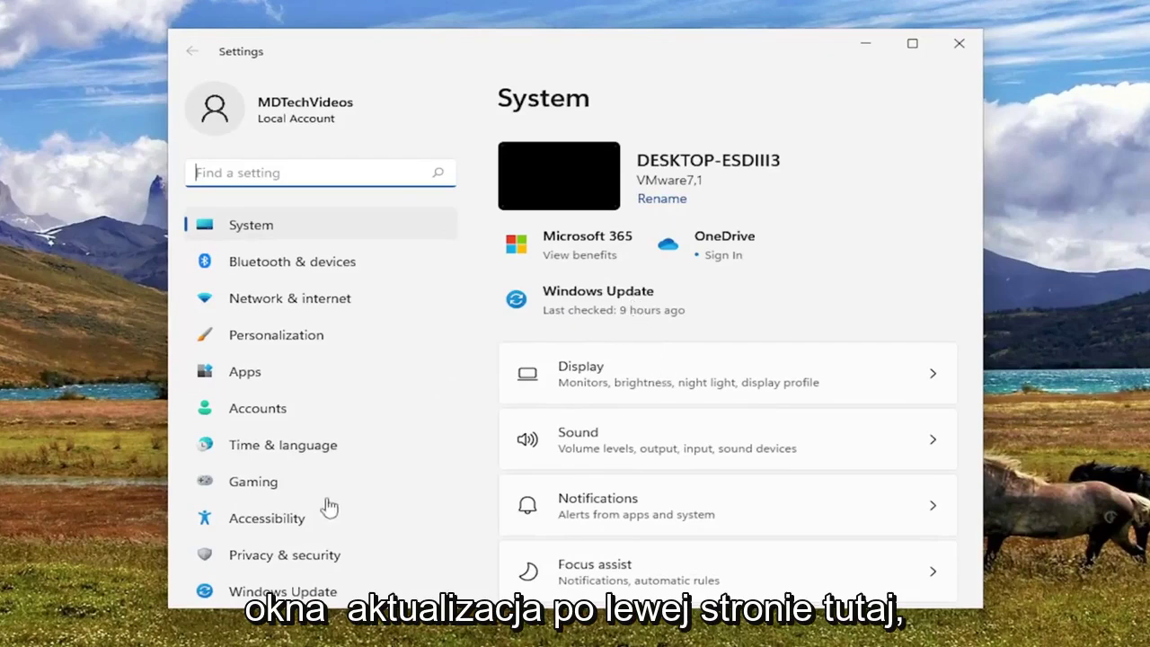
Go to Windows Update > Advanced options and scroll down to Additional options
click(270, 591)
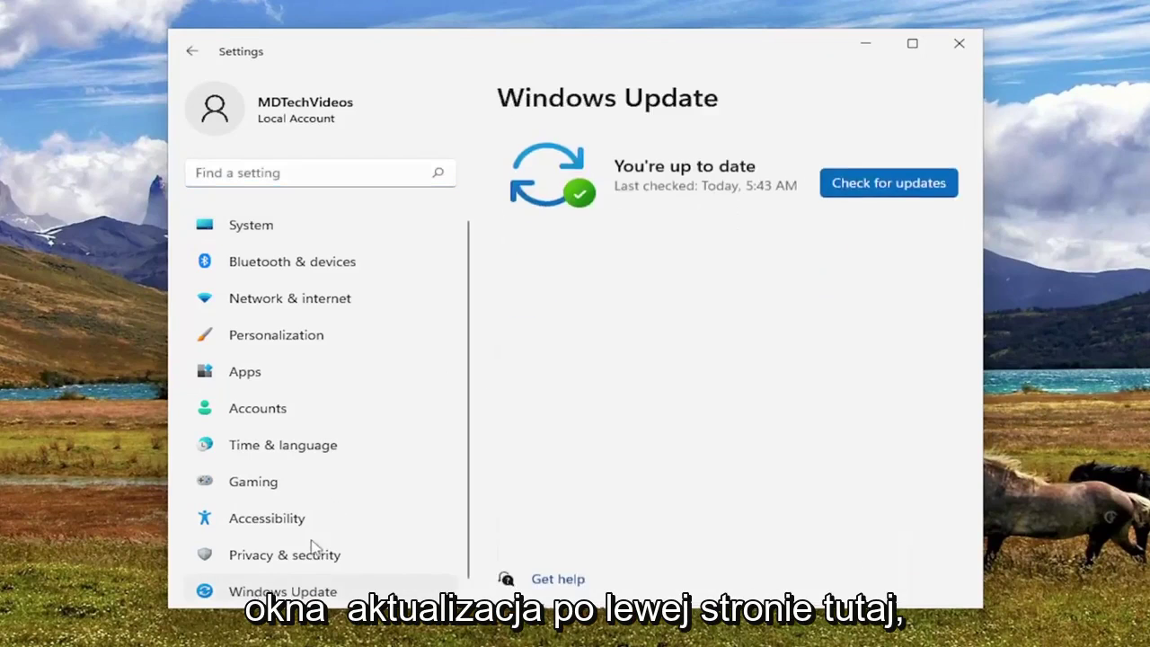
scroll(705, 351, down, 1)
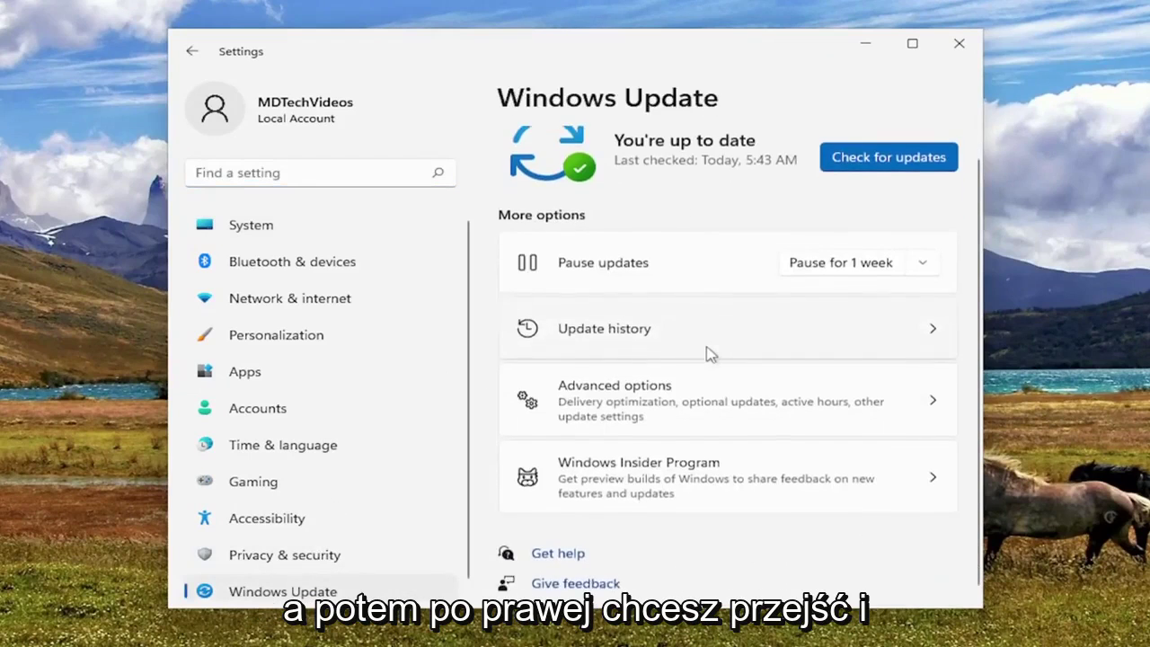
click(610, 396)
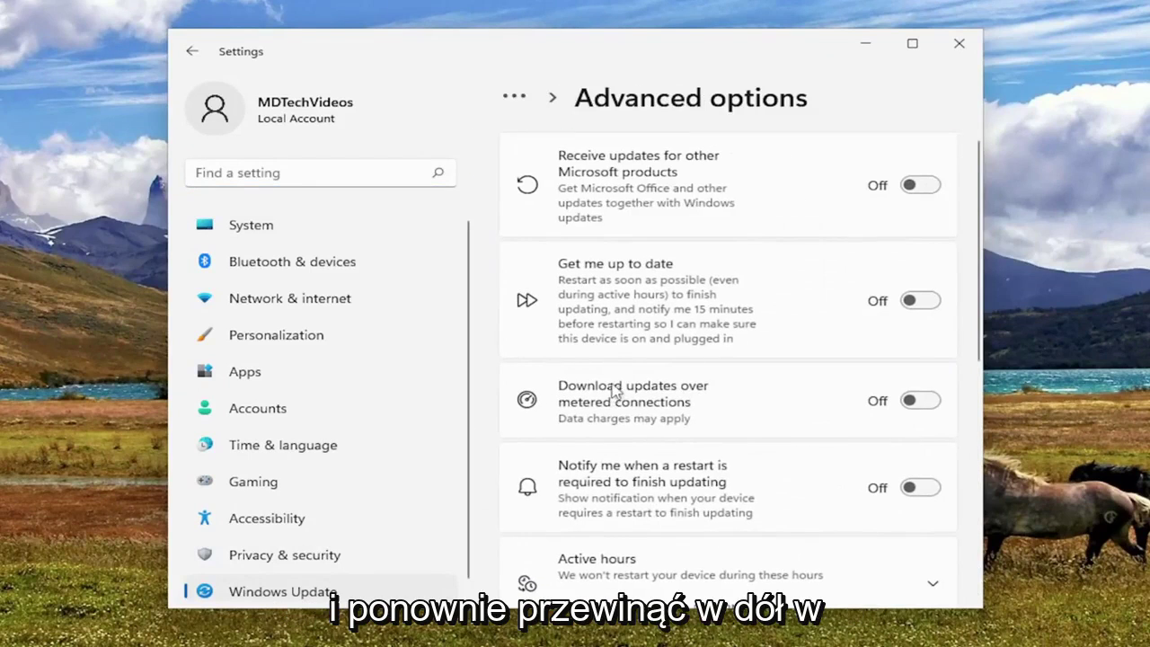
scroll(654, 409, down, 3)
scroll(649, 411, down, 4)
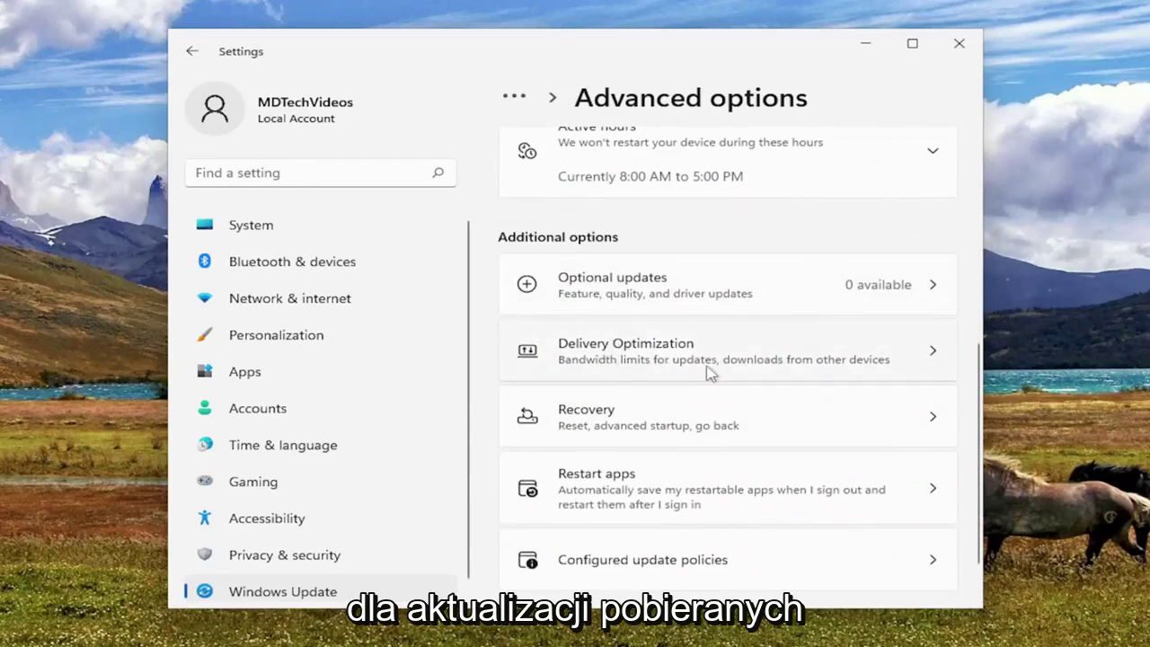
Turn off 'Allow downloads from other PCs' on the Delivery Optimization page
click(805, 373)
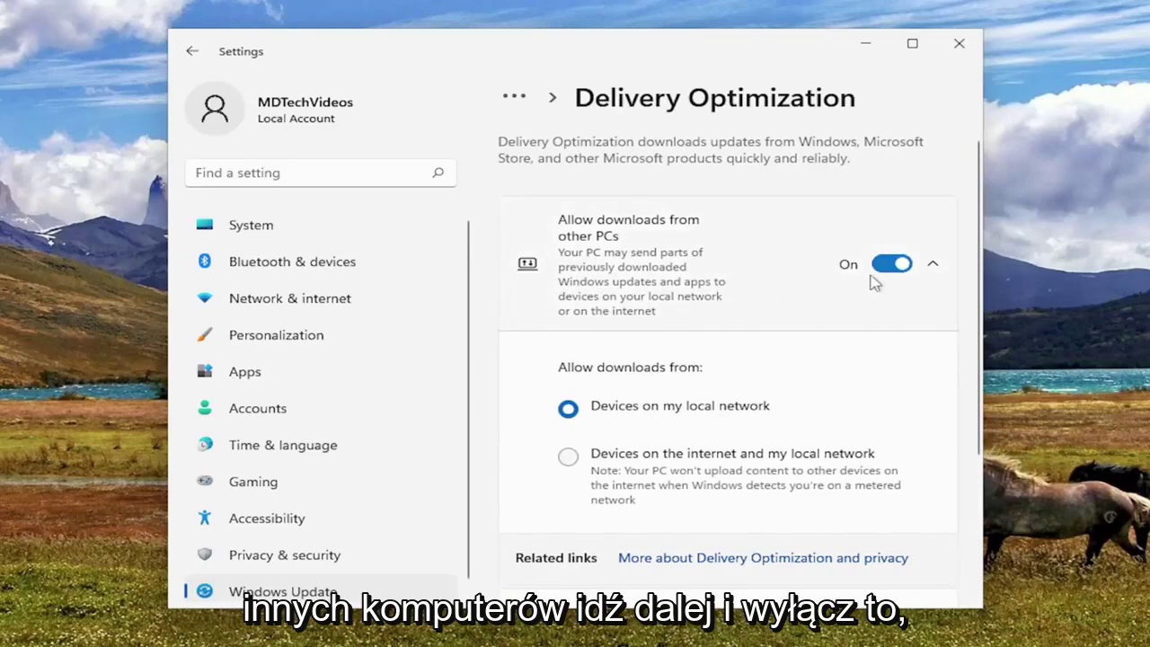
click(885, 265)
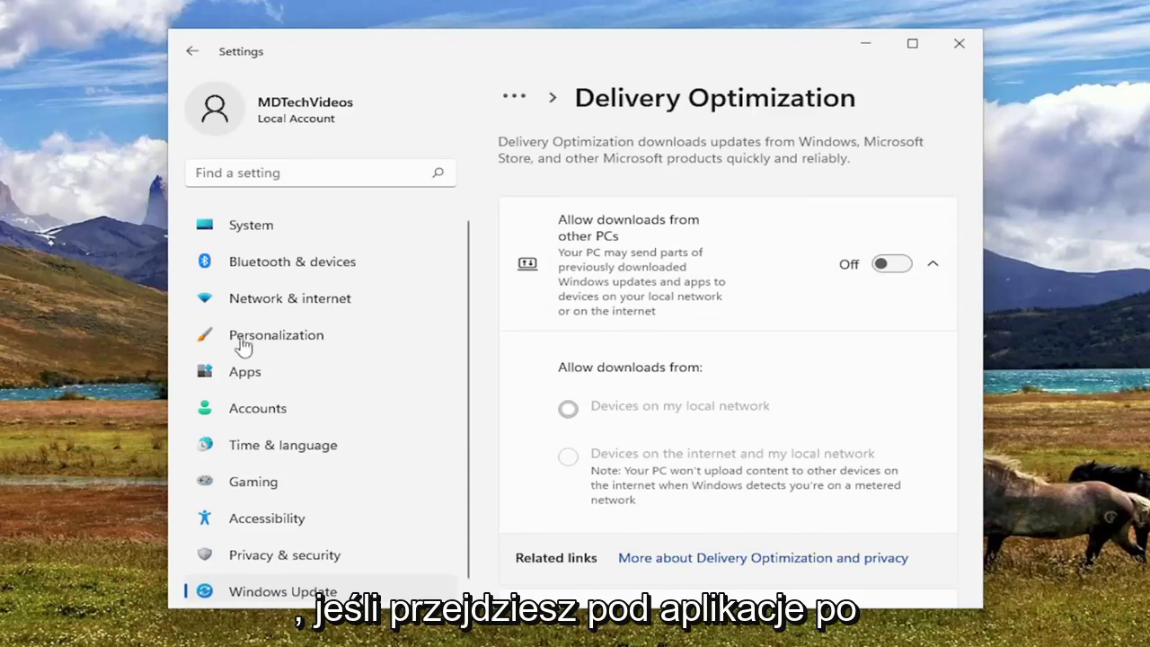
Filter the installed apps list under Apps by searching for 'xbox'
click(241, 379)
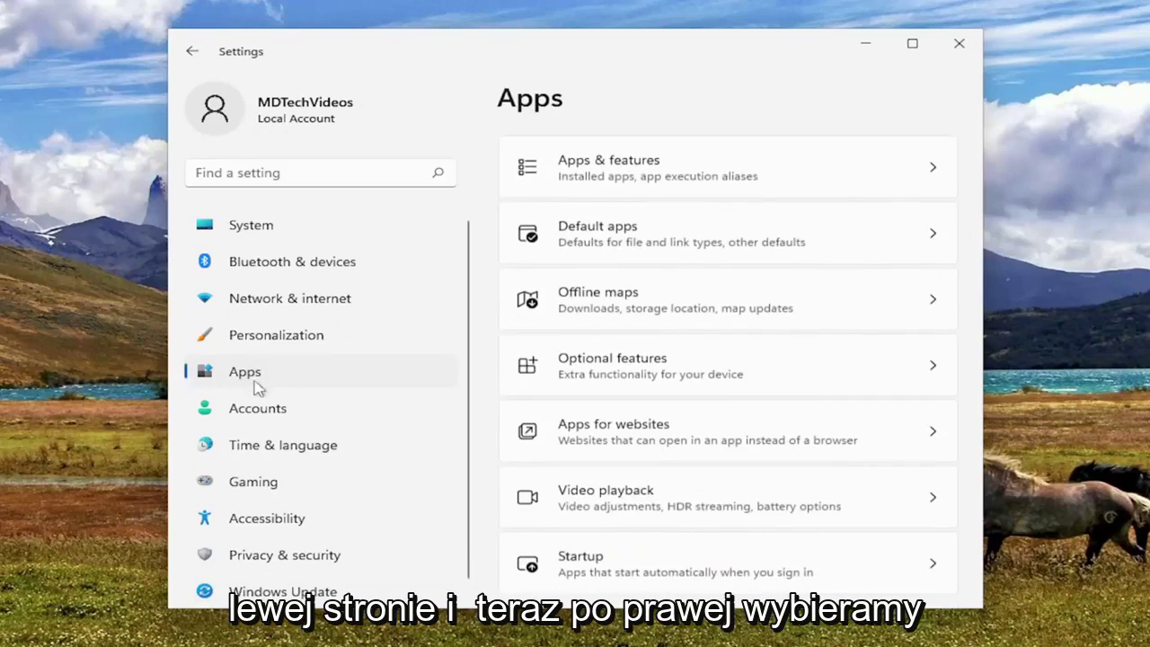
click(637, 173)
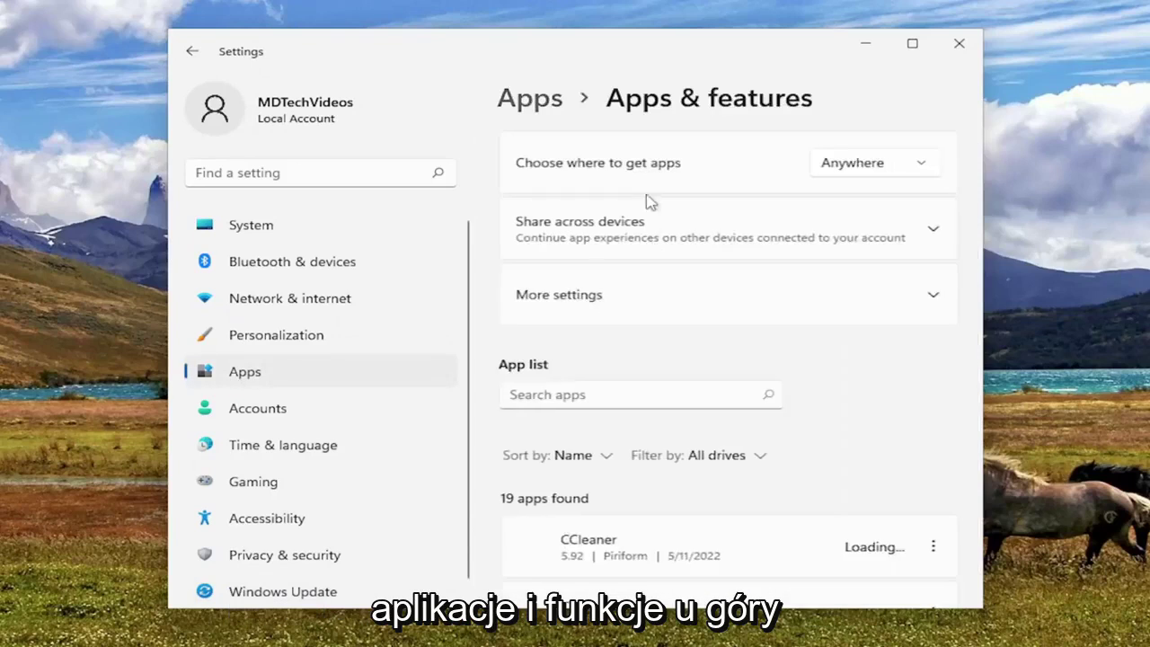
click(544, 395)
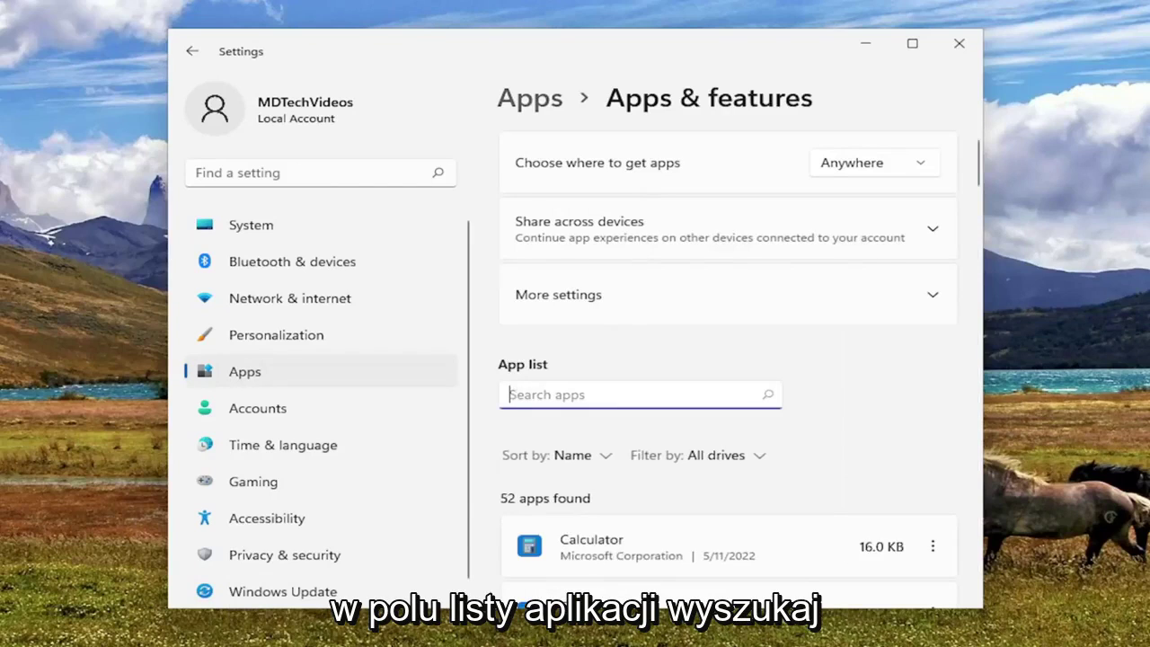
text(xbox)
Open the Xbox app's Advanced options and scroll down to the Reset section
scroll(688, 303, down, 3)
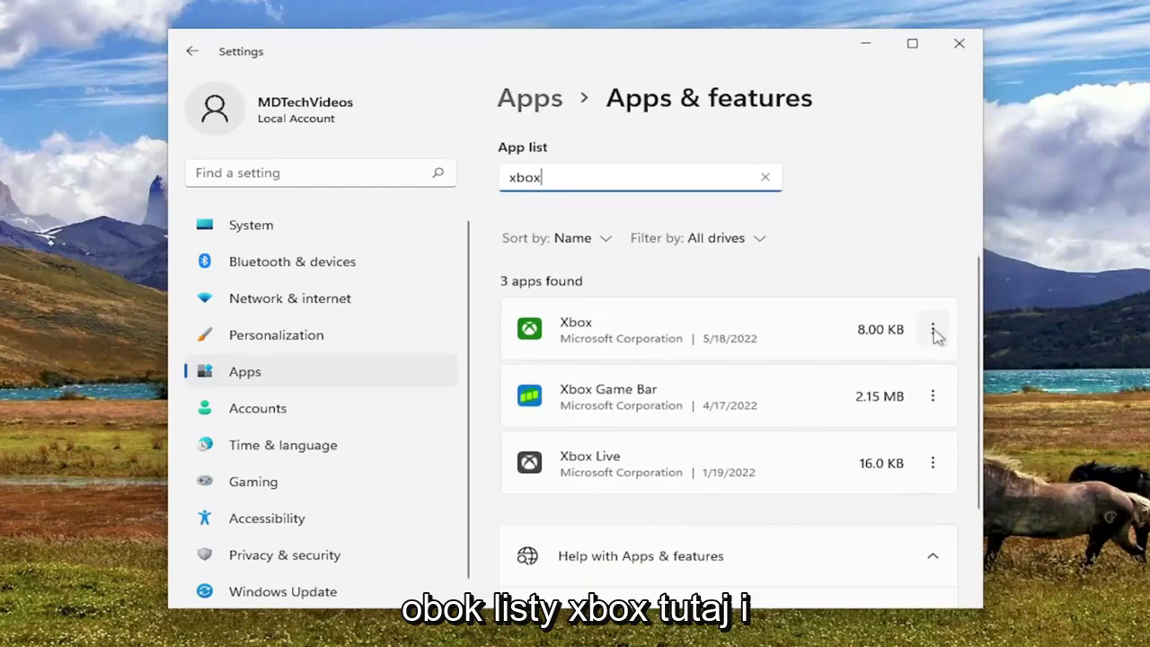
click(932, 330)
click(770, 368)
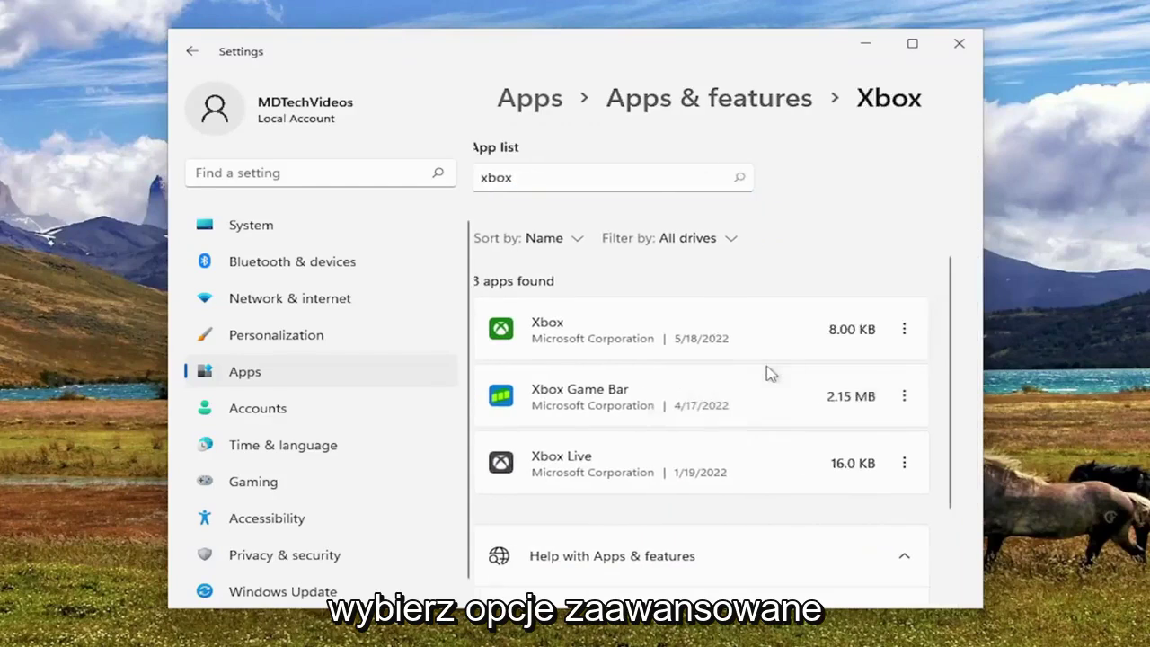
scroll(726, 313, down, 3)
scroll(709, 323, down, 3)
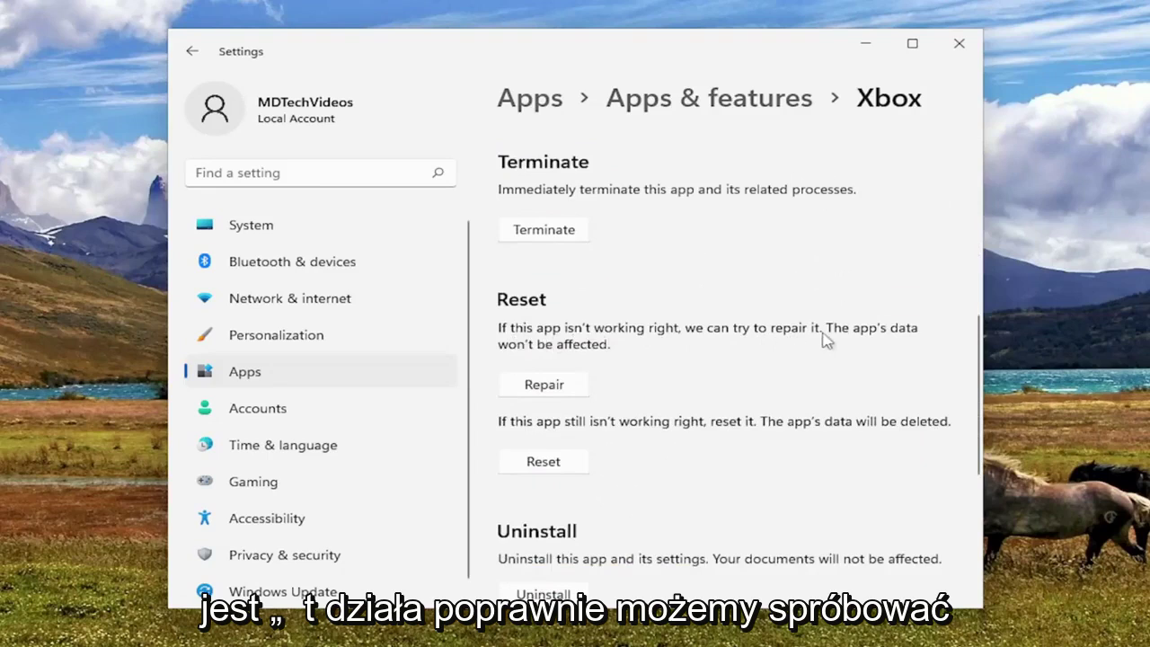
Repair the Xbox app, then reset it and confirm deleting its data
click(543, 386)
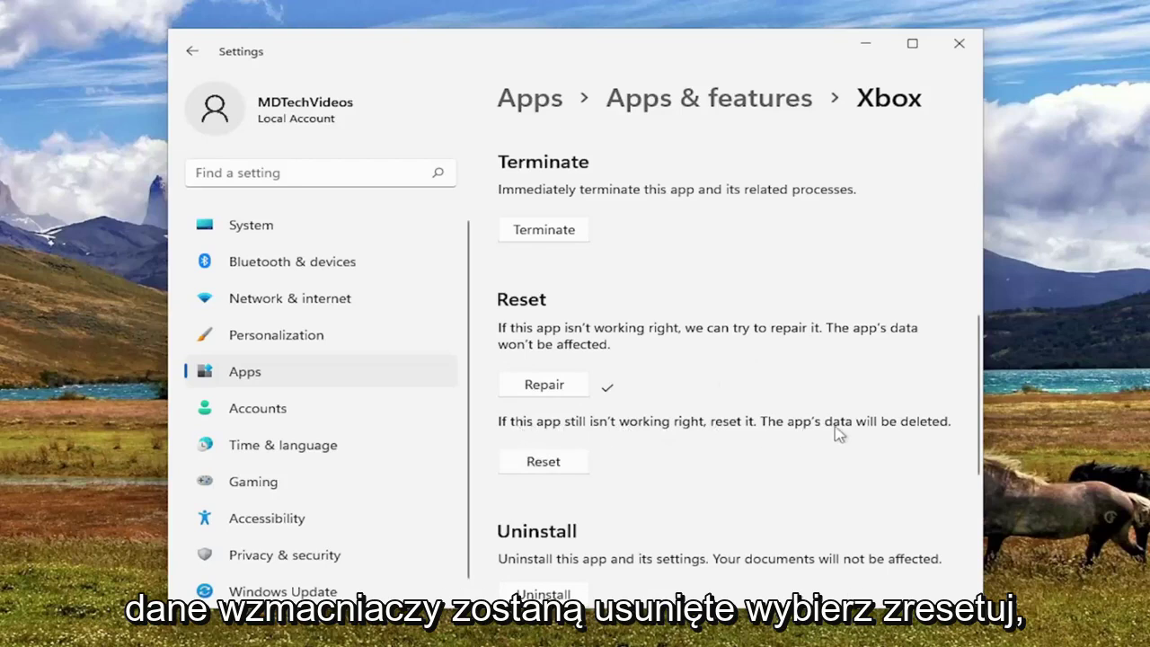
click(551, 463)
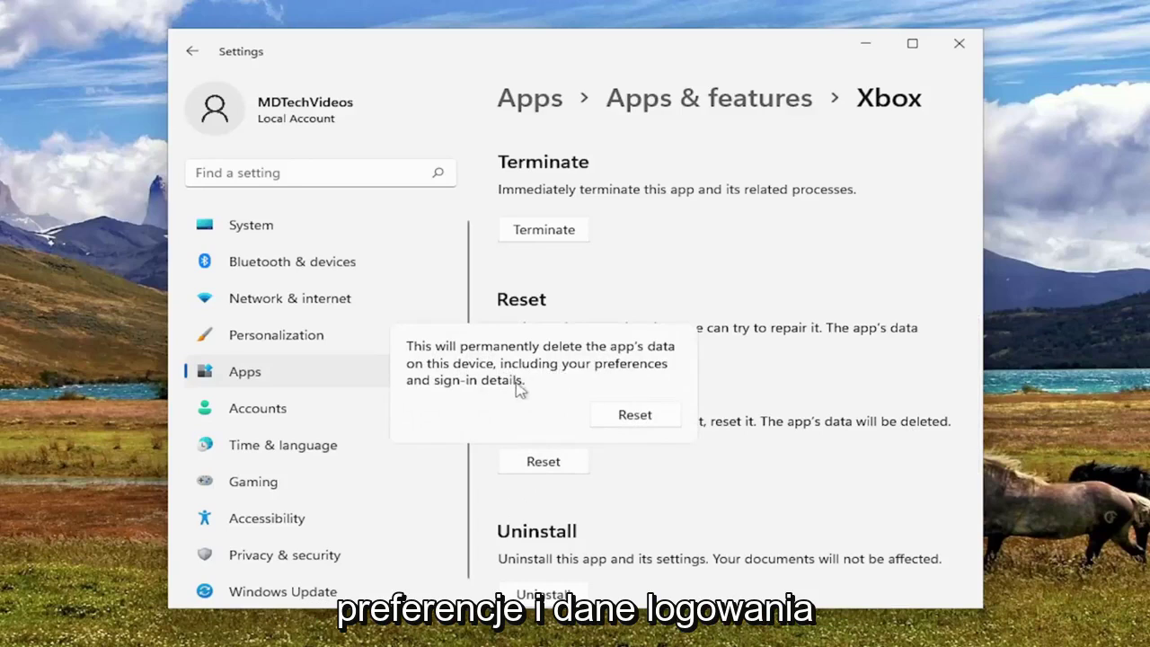
click(629, 416)
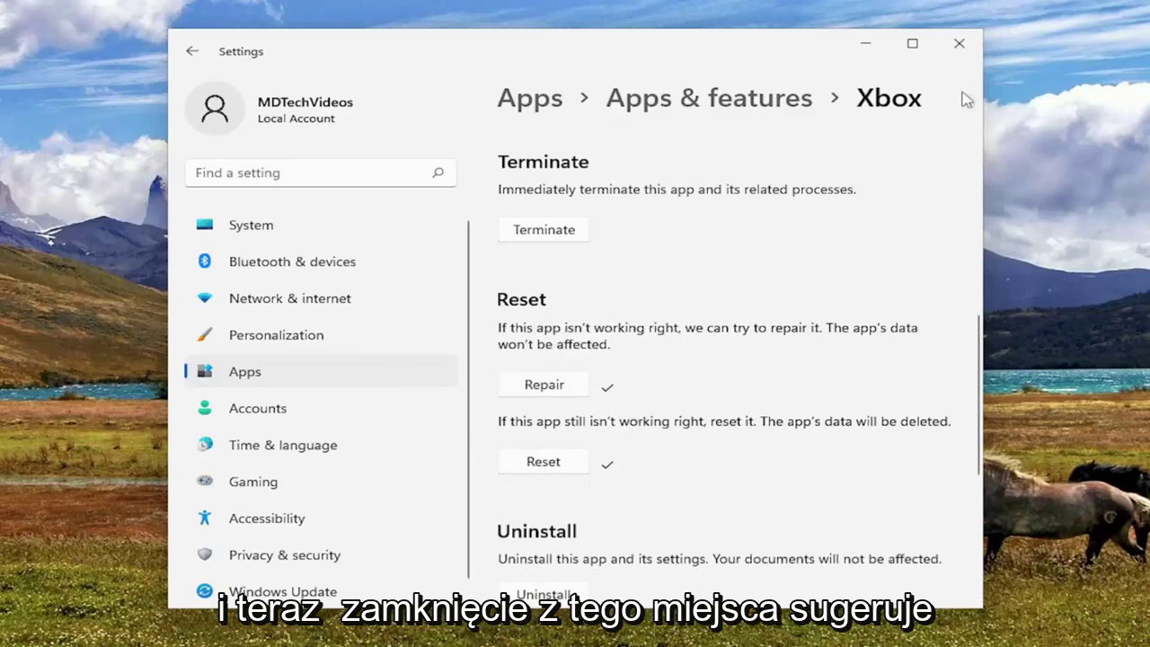
Close Settings, search for 'cmd', and run Command Prompt as administrator
click(959, 43)
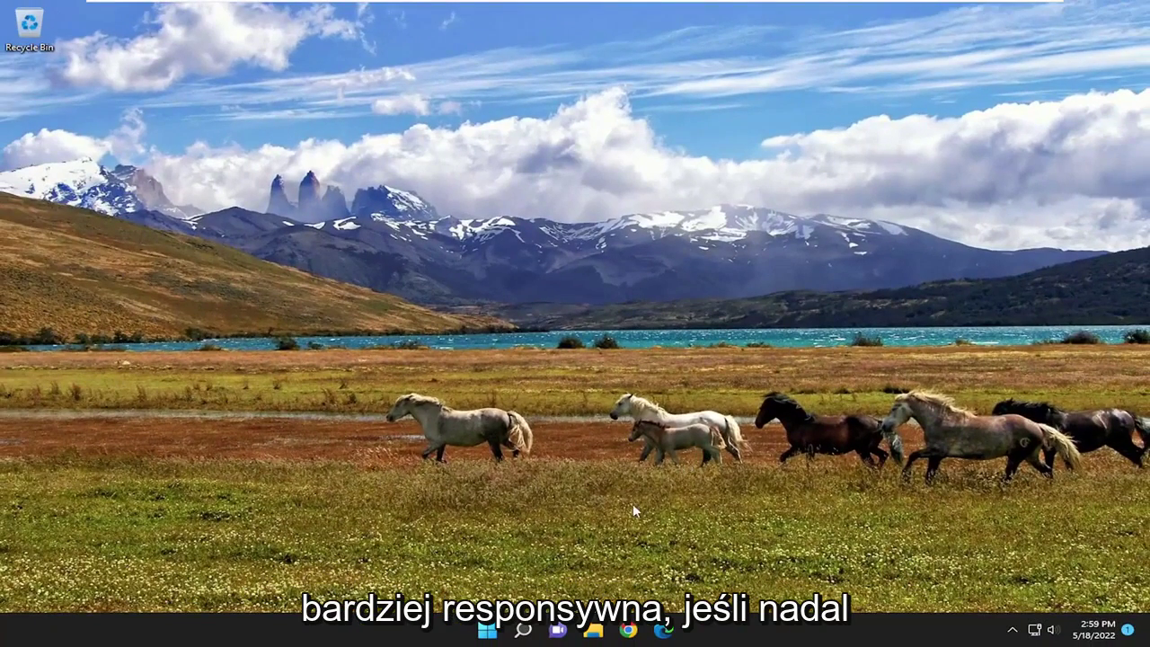
click(523, 632)
text(cmd)
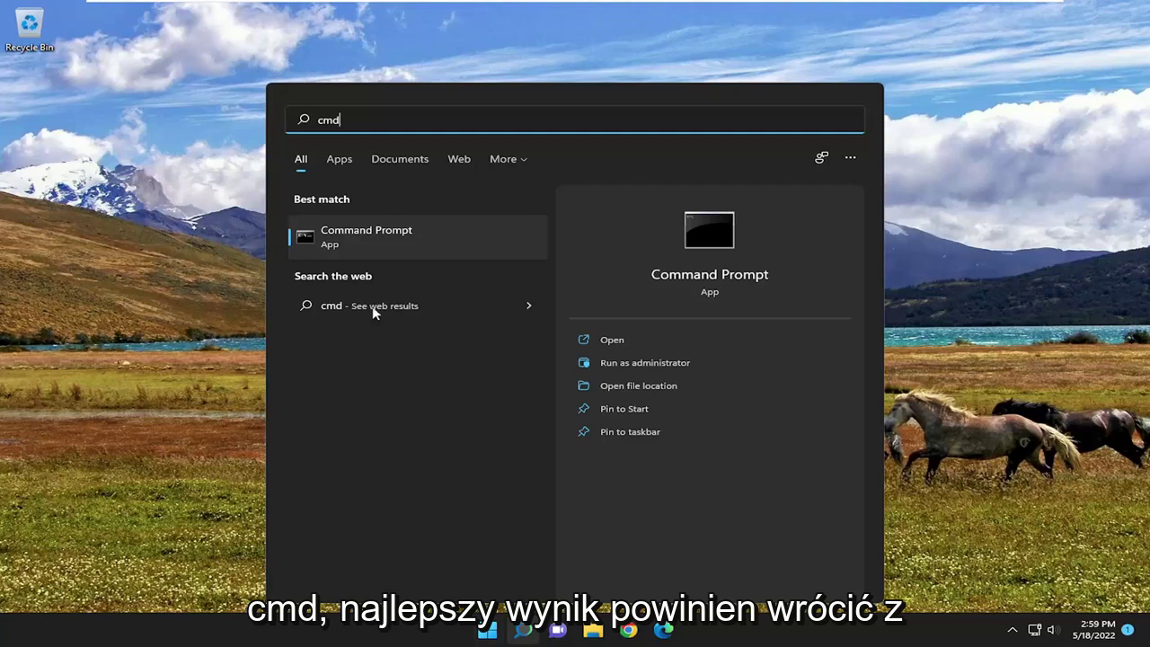
right_click(360, 235)
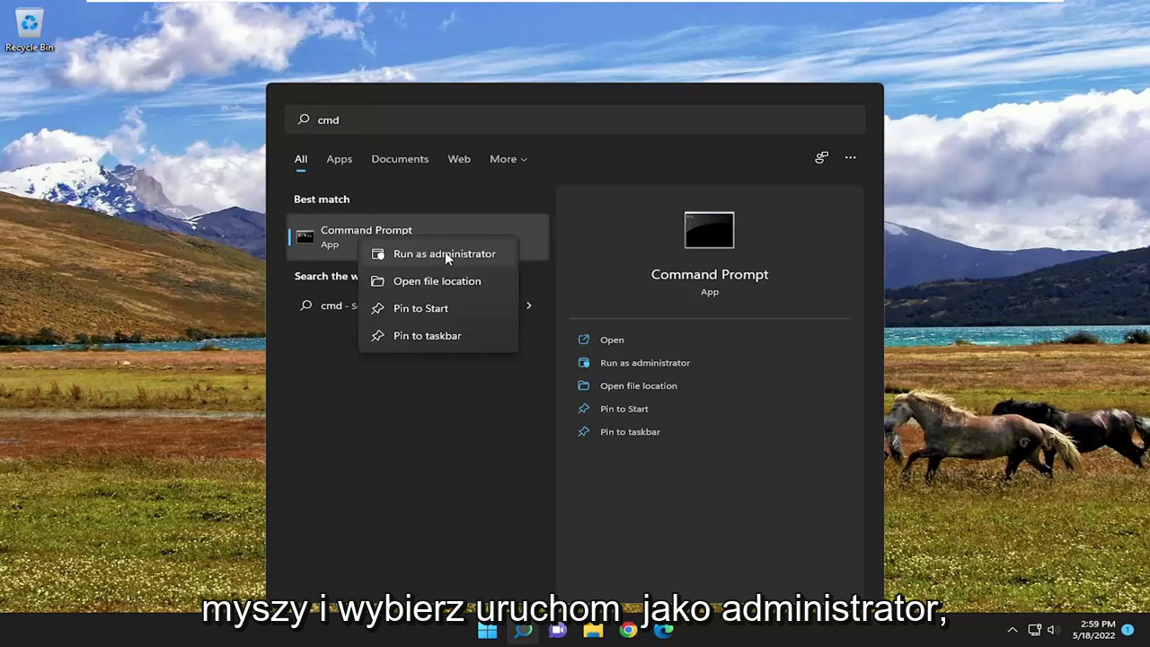
click(445, 253)
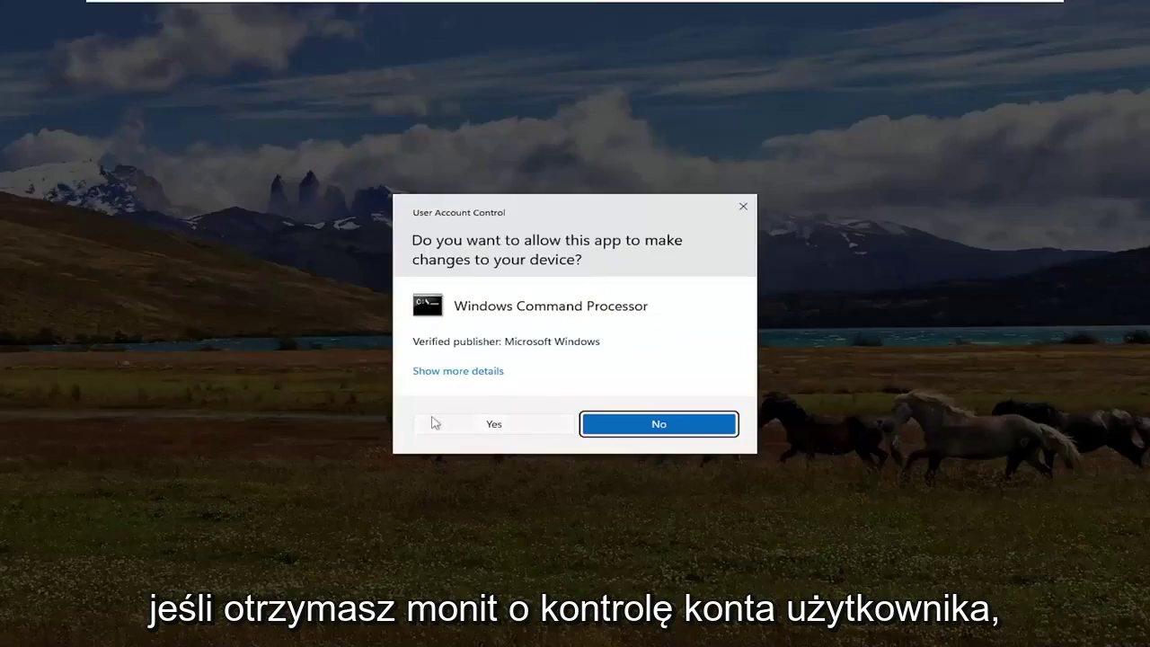
Approve the UAC prompt and run ipconfig /flushdns to clear the DNS resolver cache
click(491, 425)
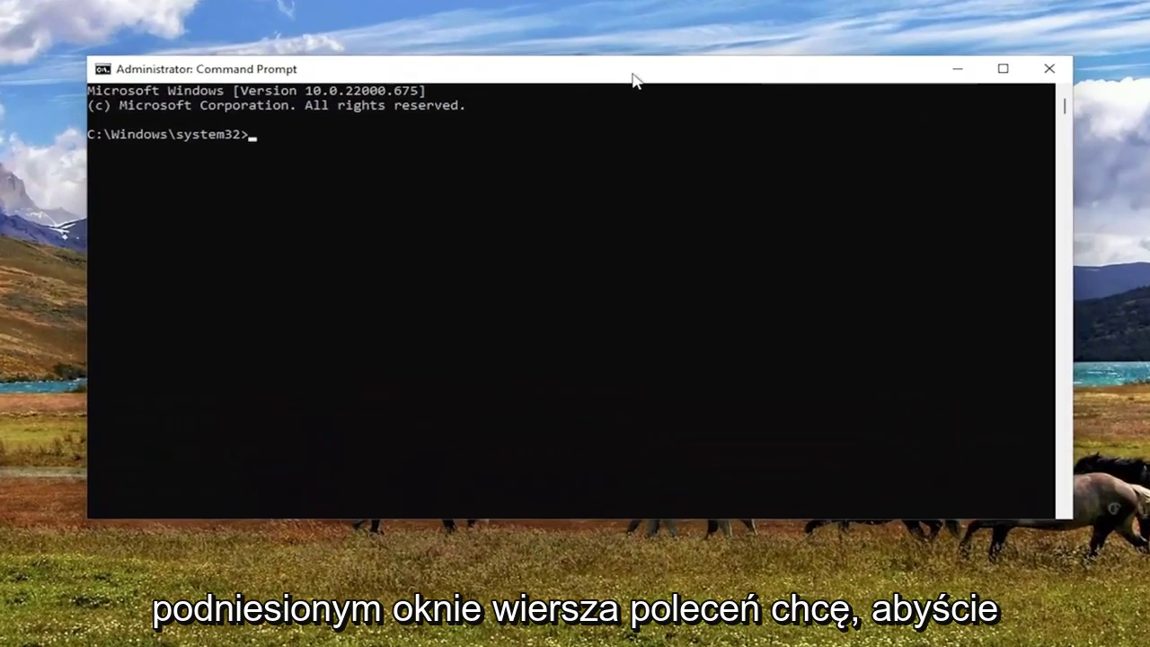
text(i)
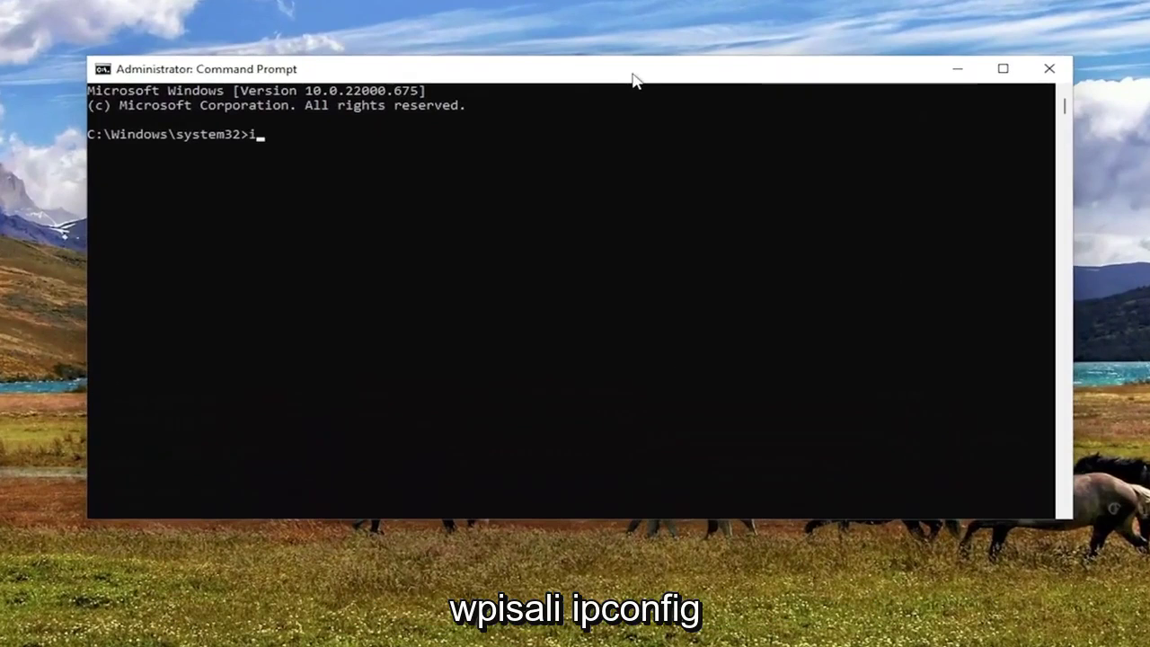
text(pconfig )
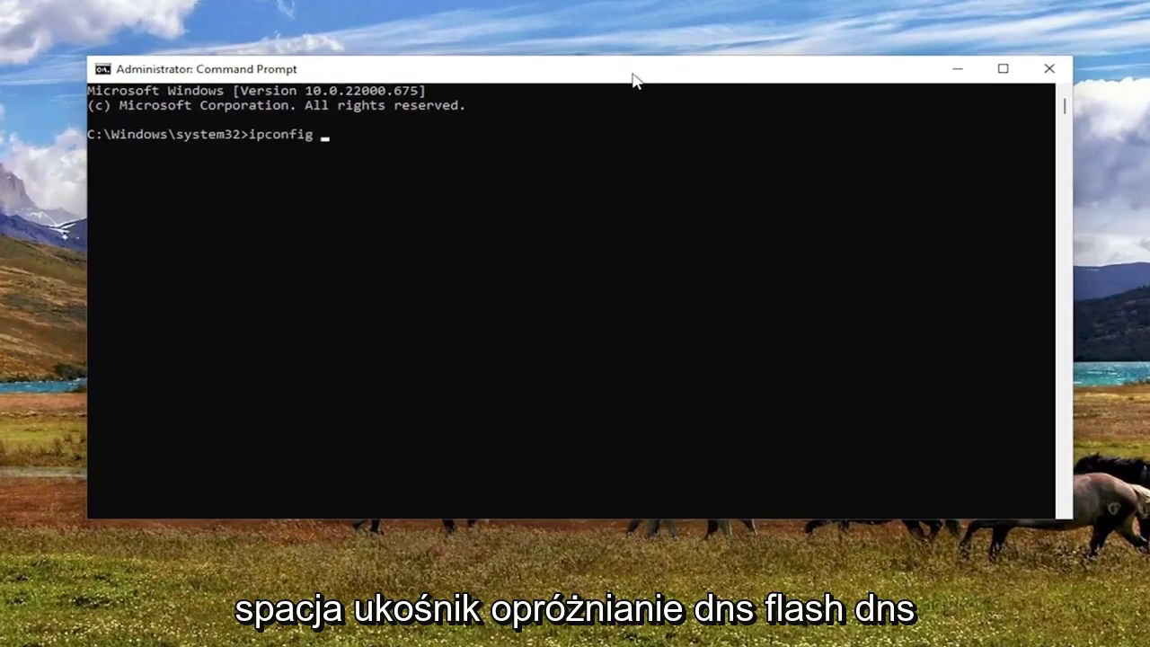
text(/flushdns)
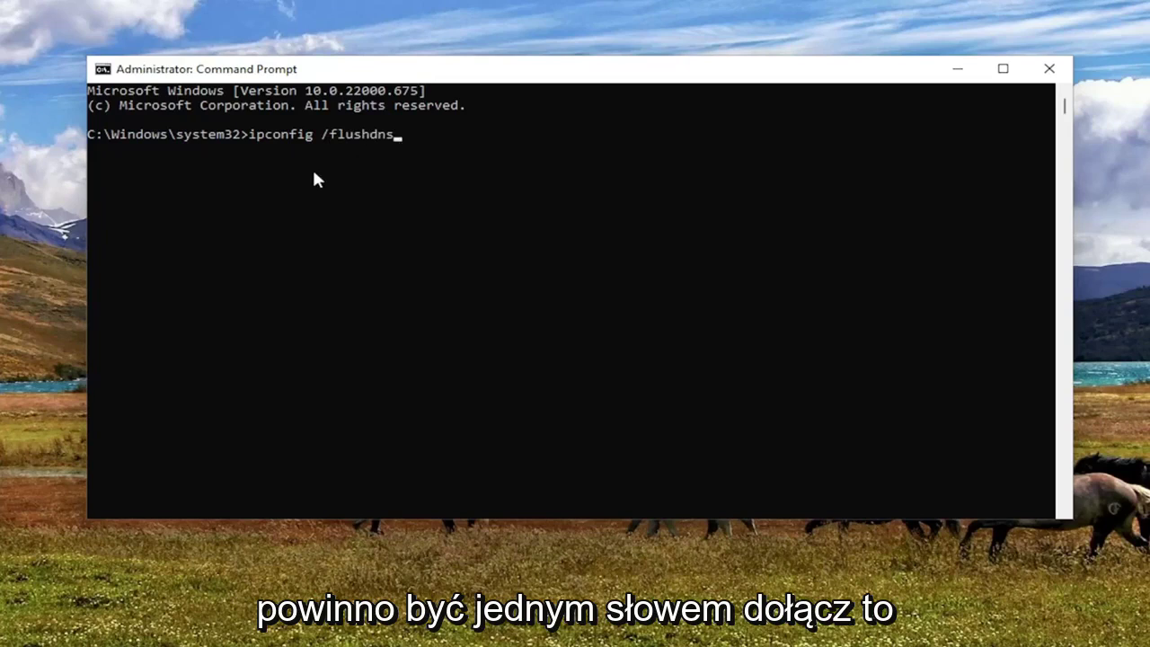
key(Return)
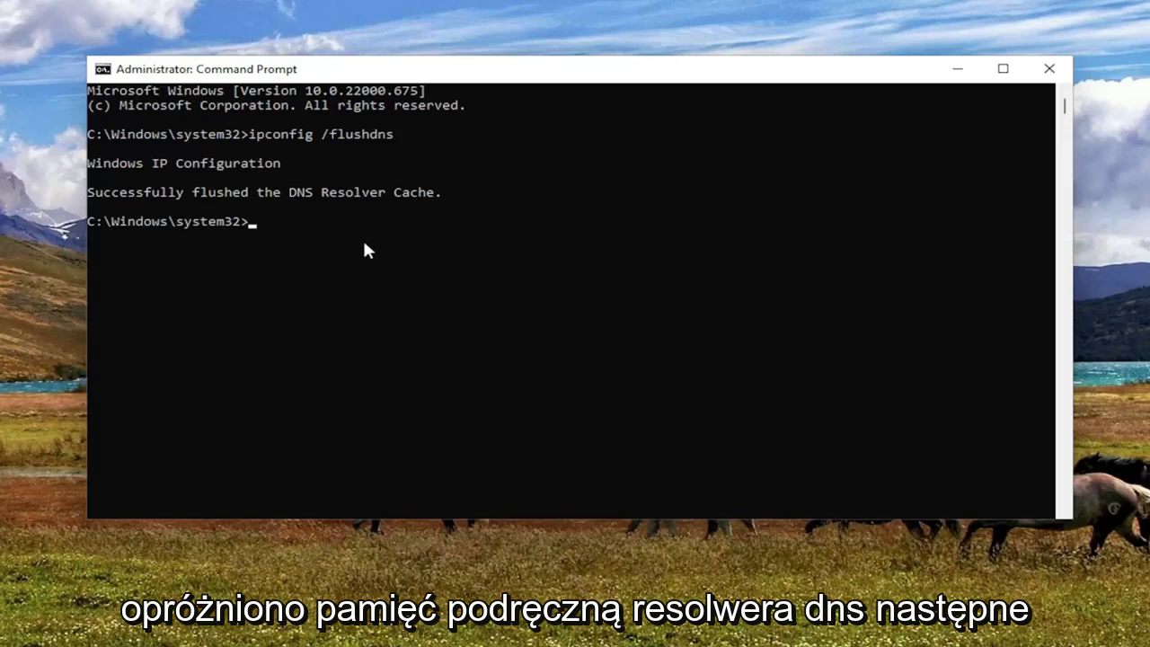
Run netsh winsock reset to reset the Winsock catalog
text(netsh)
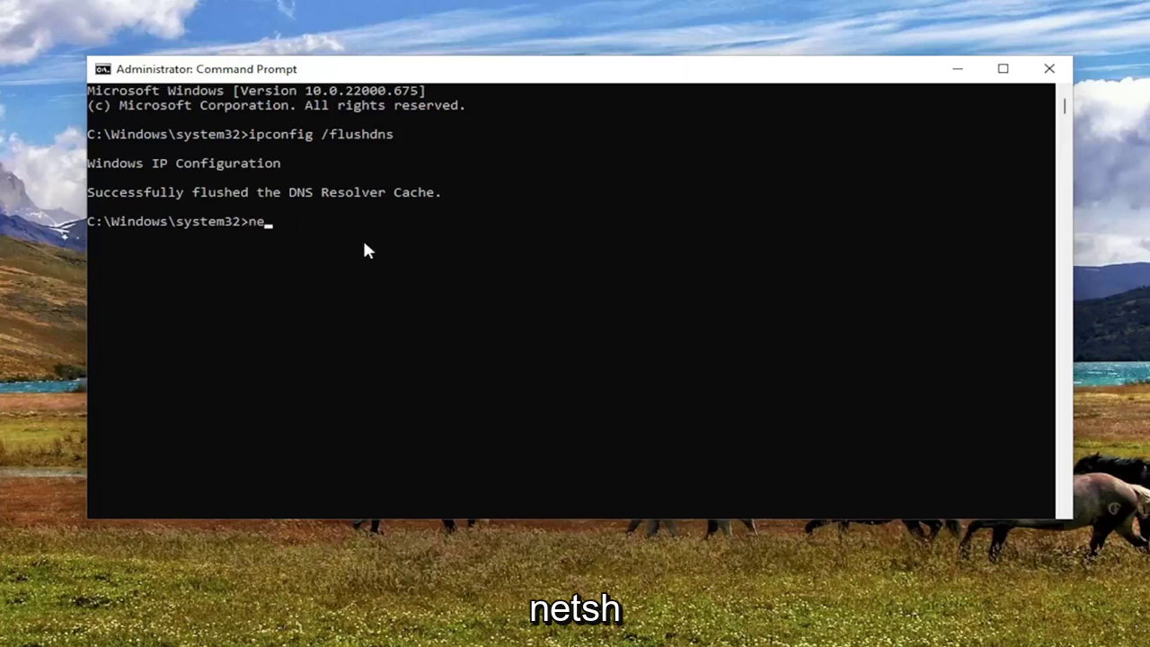
text( w)
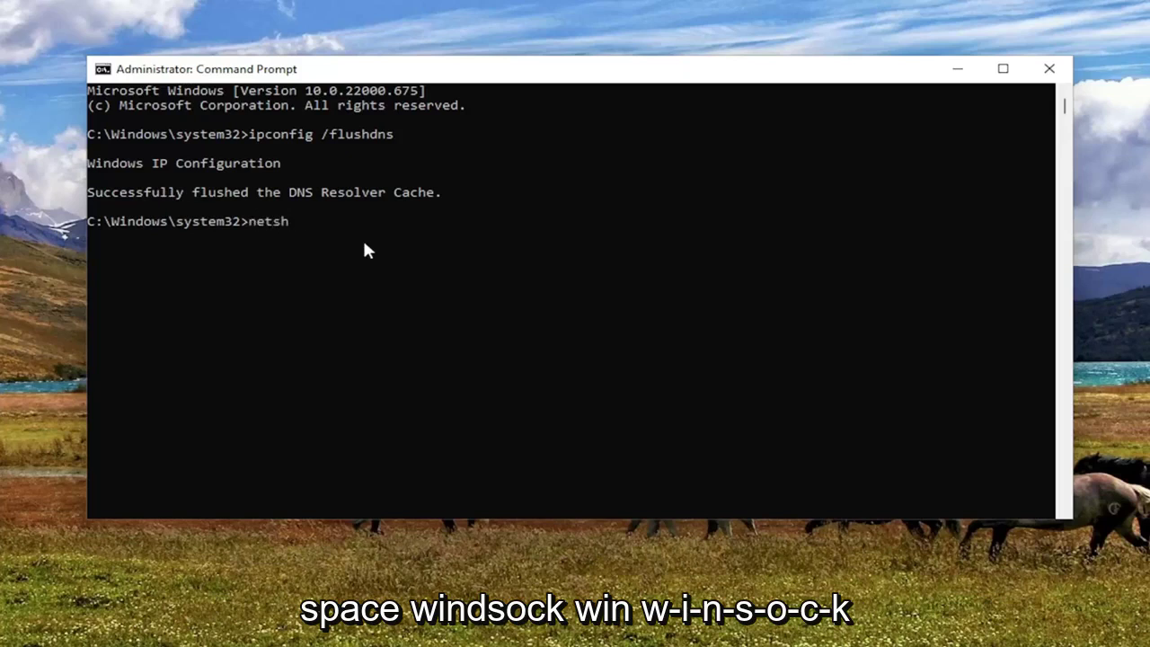
text(insock reset)
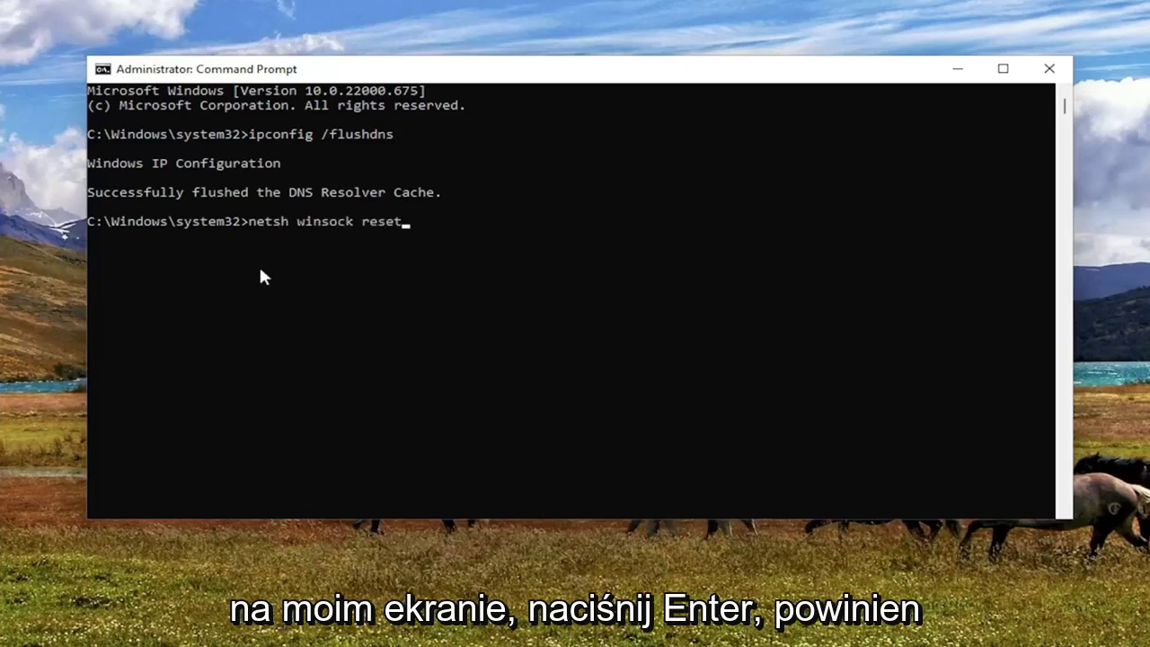
key(Return)
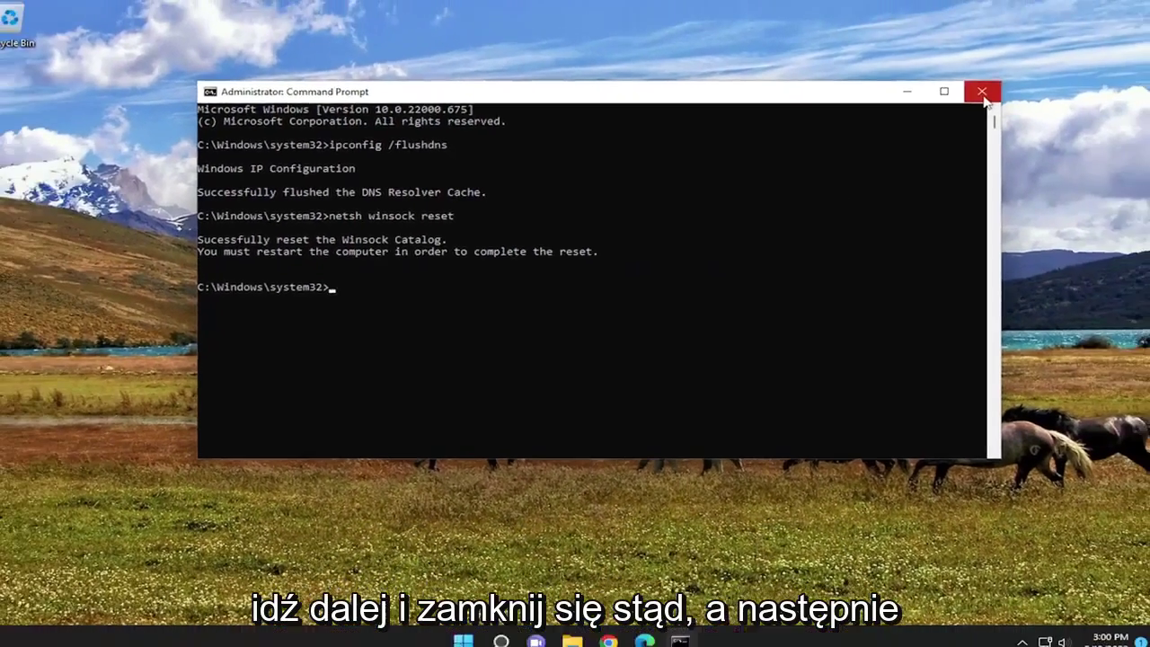
Close Command Prompt and restart the PC from the Start button's quick menu
click(1048, 68)
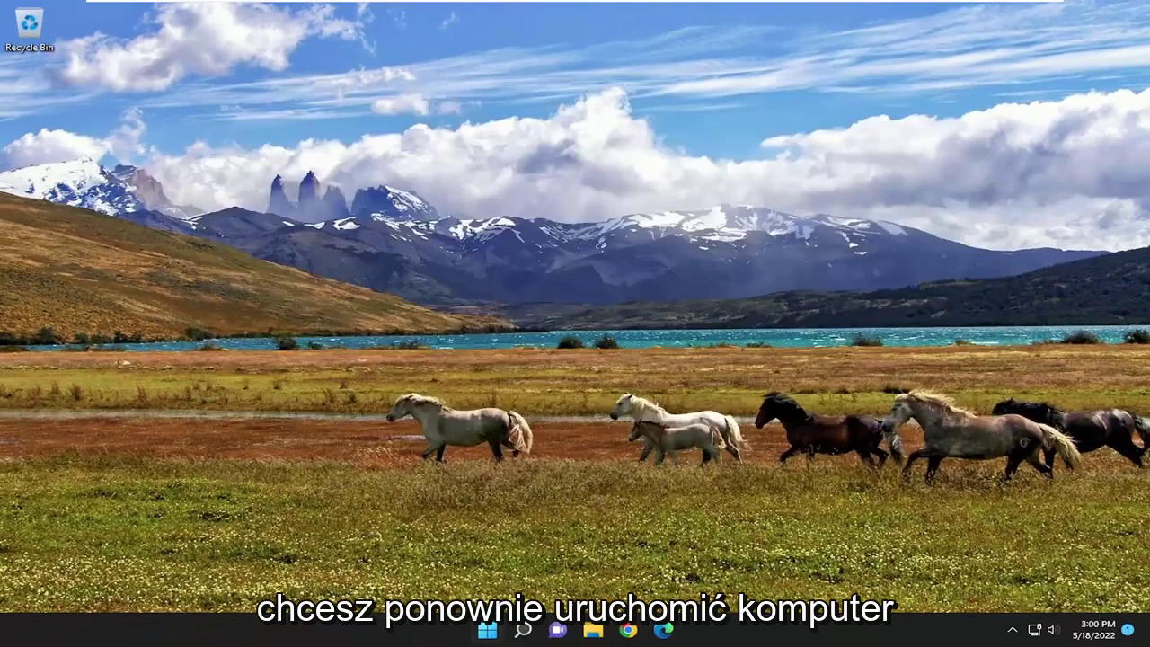
right_click(478, 630)
mouse_move(508, 577)
click(595, 597)
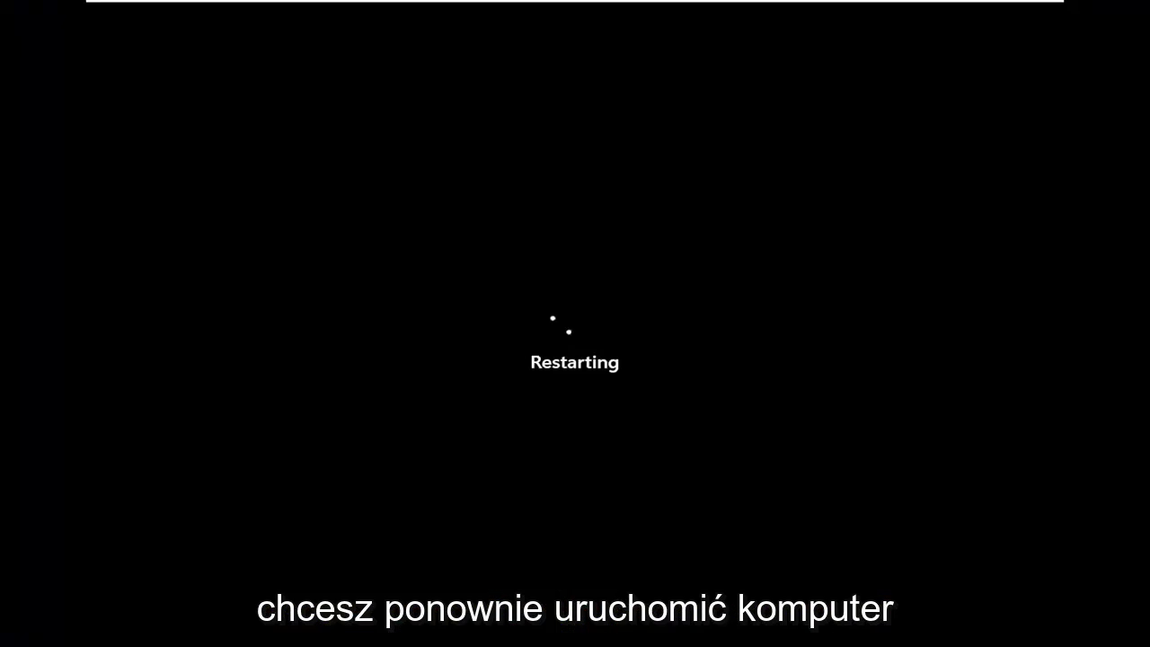